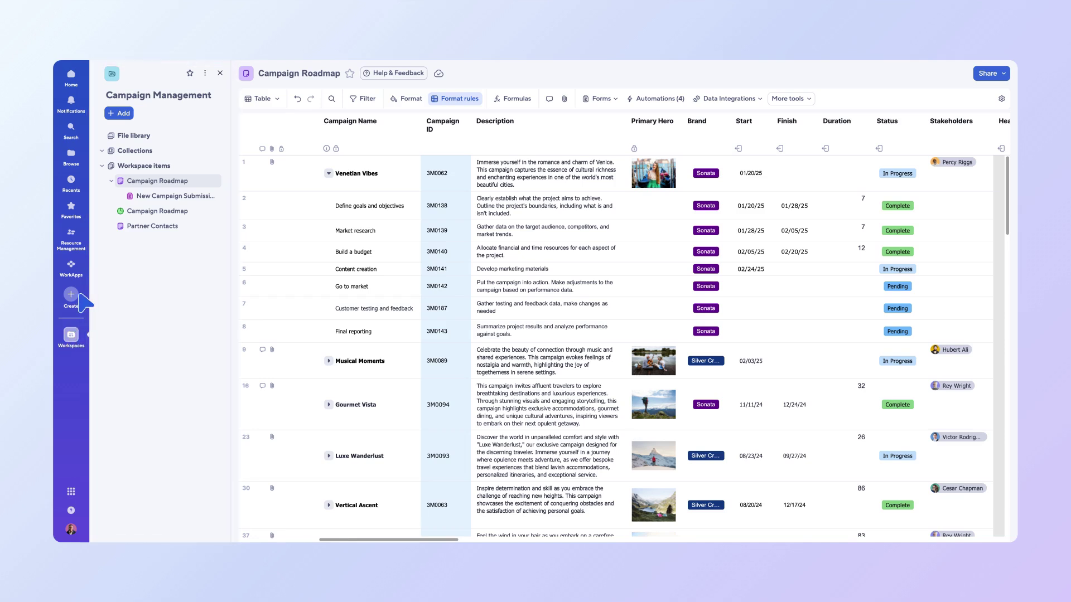
- Bring up the report type choices from the workspace Add menu's Report entry
left_click(125, 114)
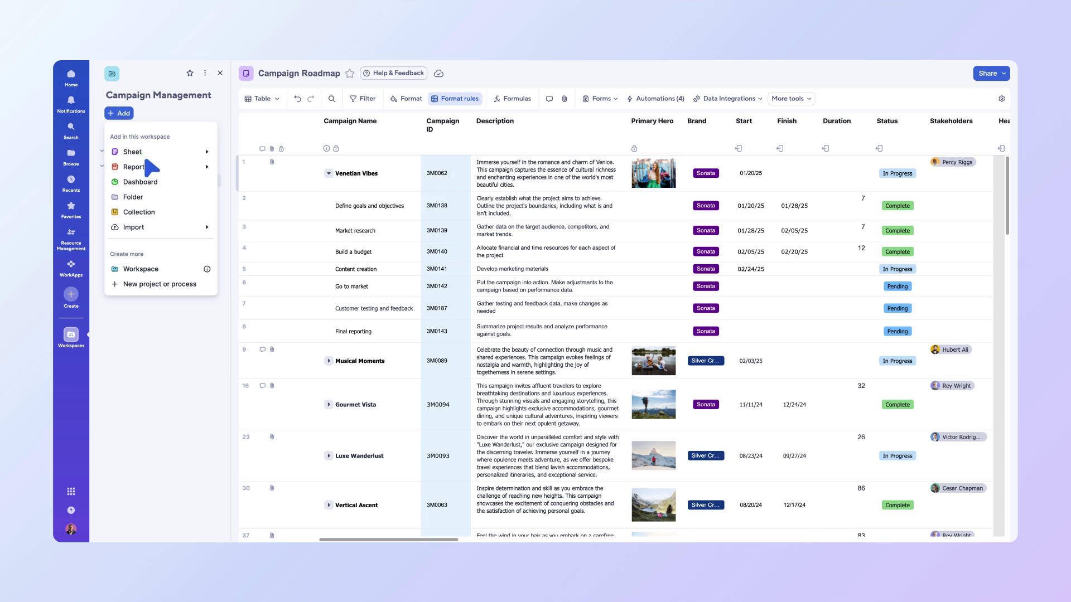
left_click(152, 170)
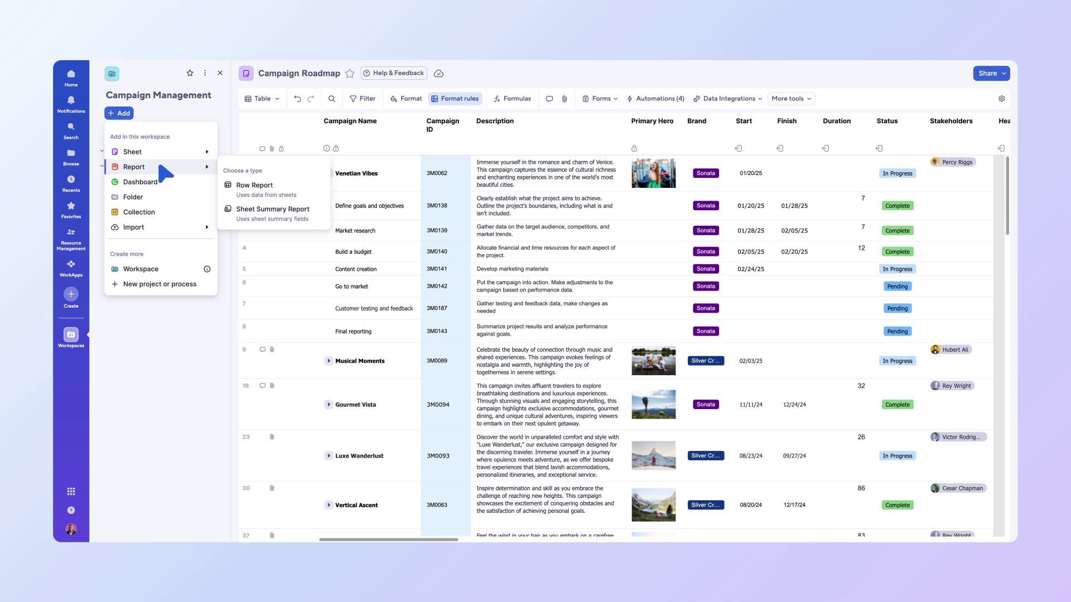
- Create a row report sourced from the Campaign Roadmap sheet in Campaign Management
left_click(243, 186)
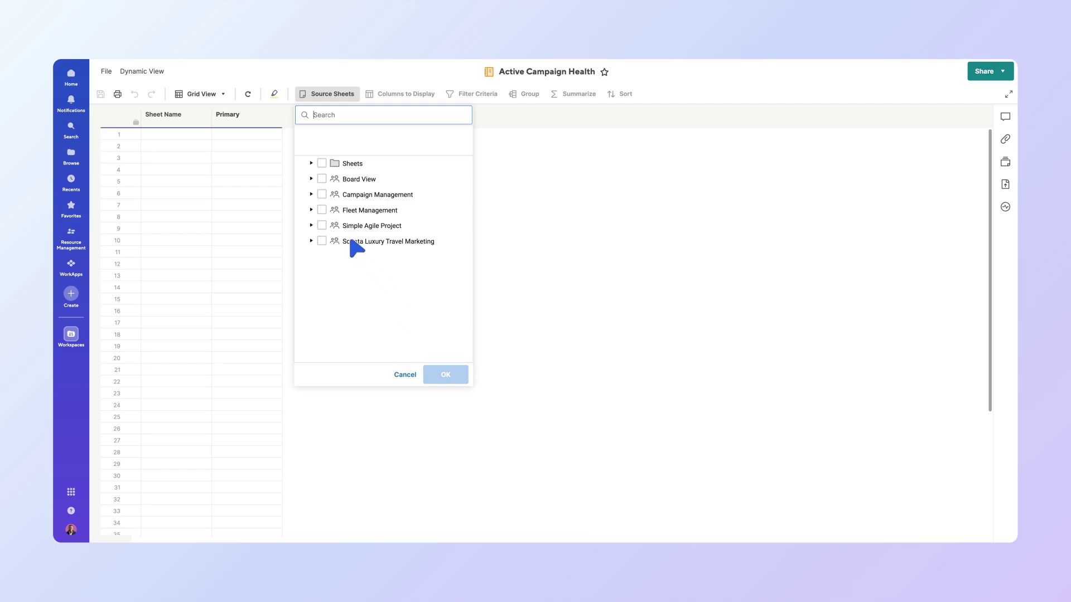
left_click(312, 194)
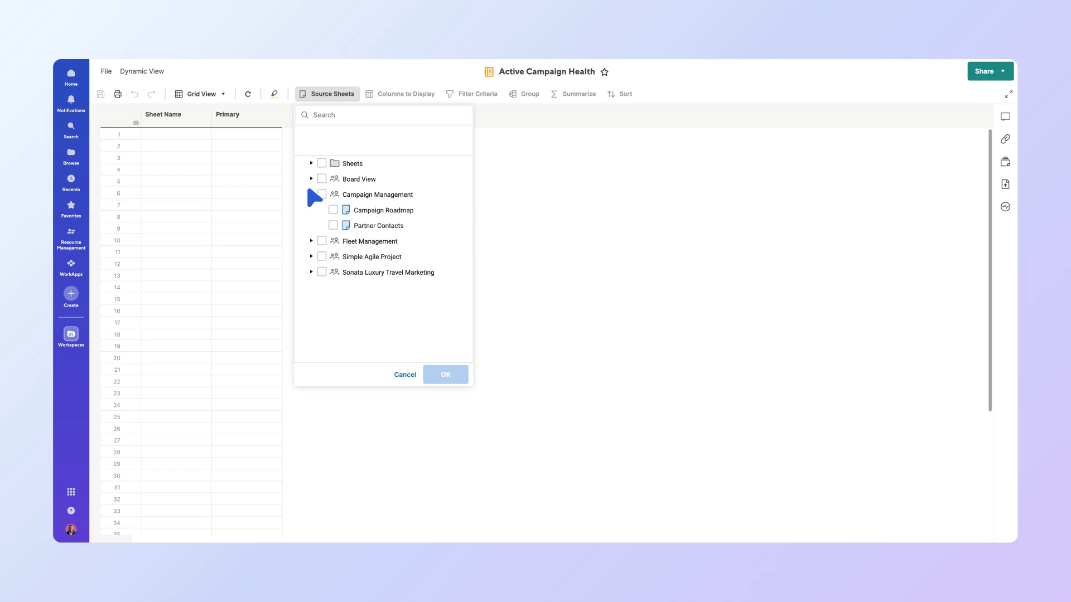
left_click(333, 211)
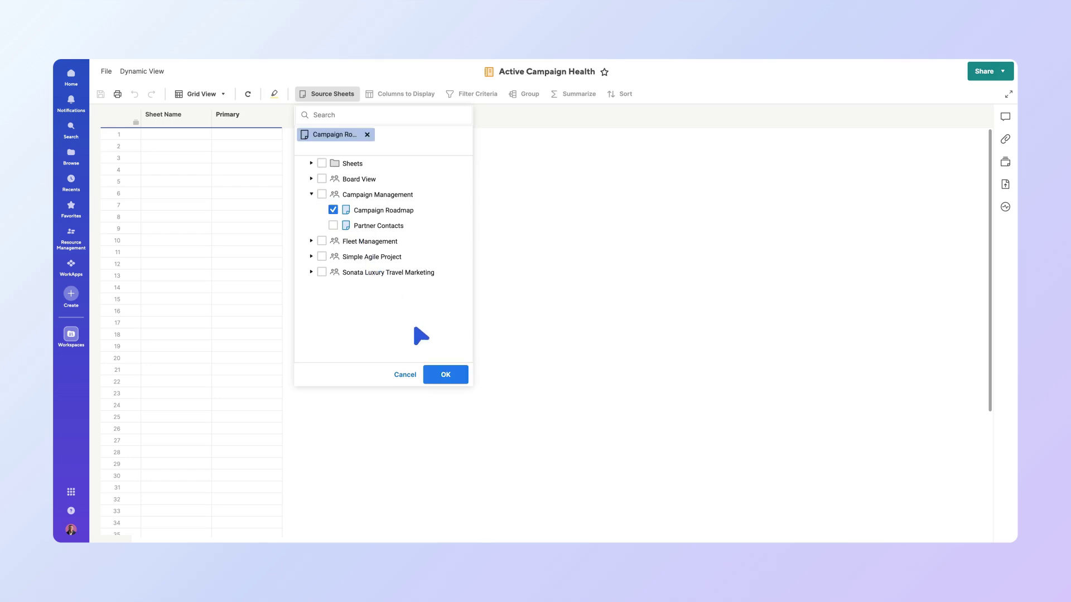
left_click(447, 374)
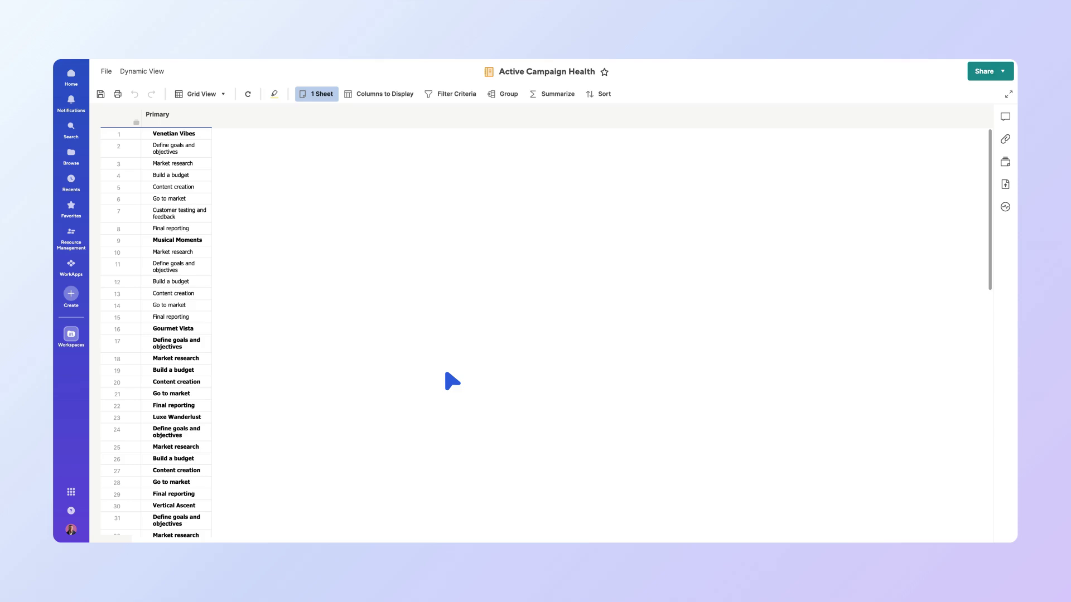
- Add the Description, Health and Start columns to the report's displayed columns
left_click(386, 96)
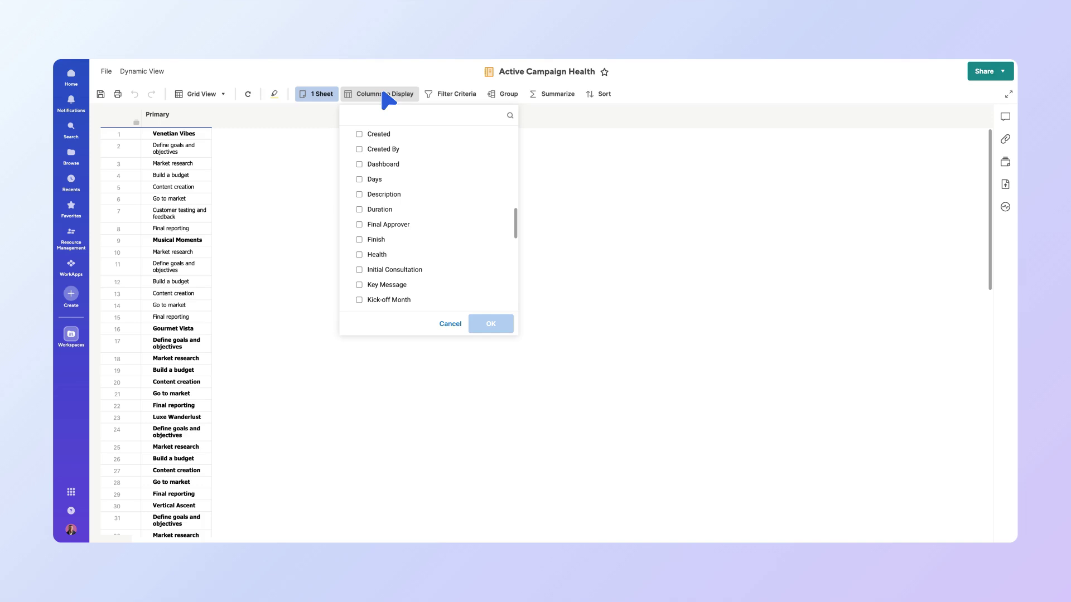
left_click(360, 195)
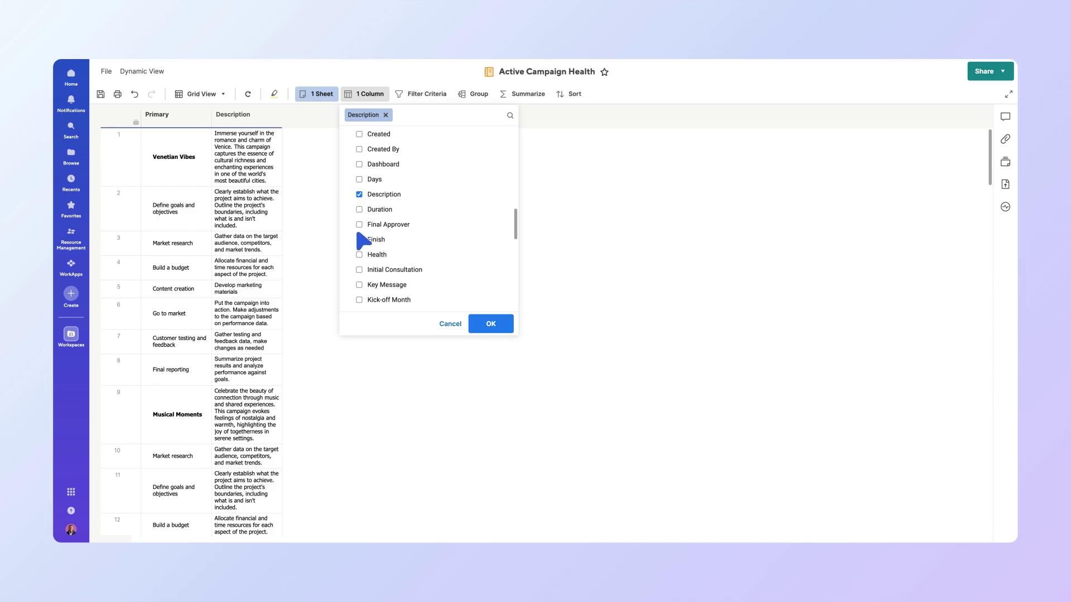
left_click(360, 254)
scroll(362, 259, "down", 5)
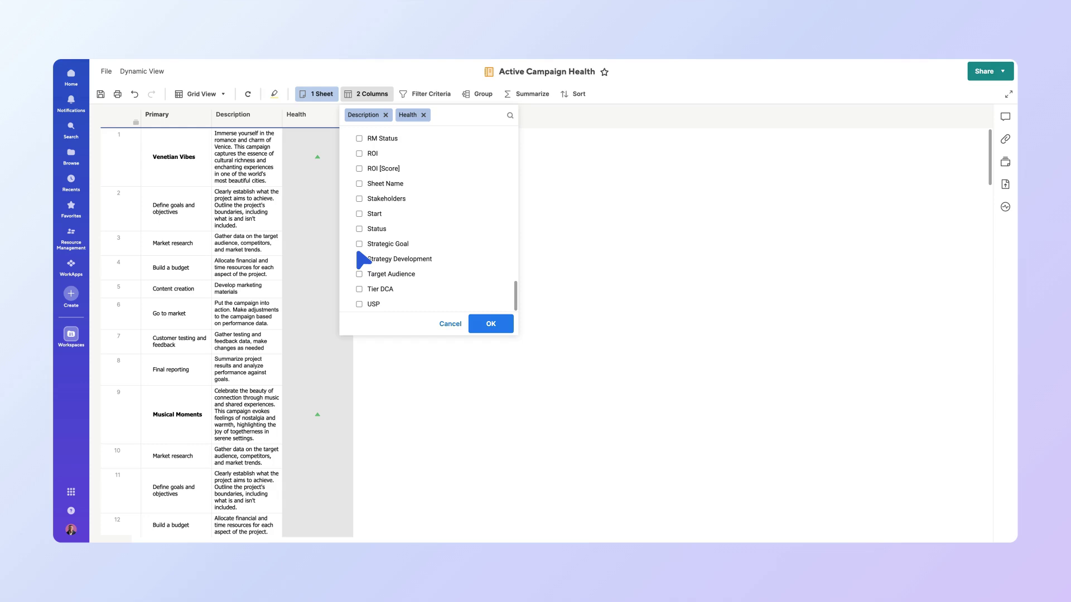
left_click(361, 214)
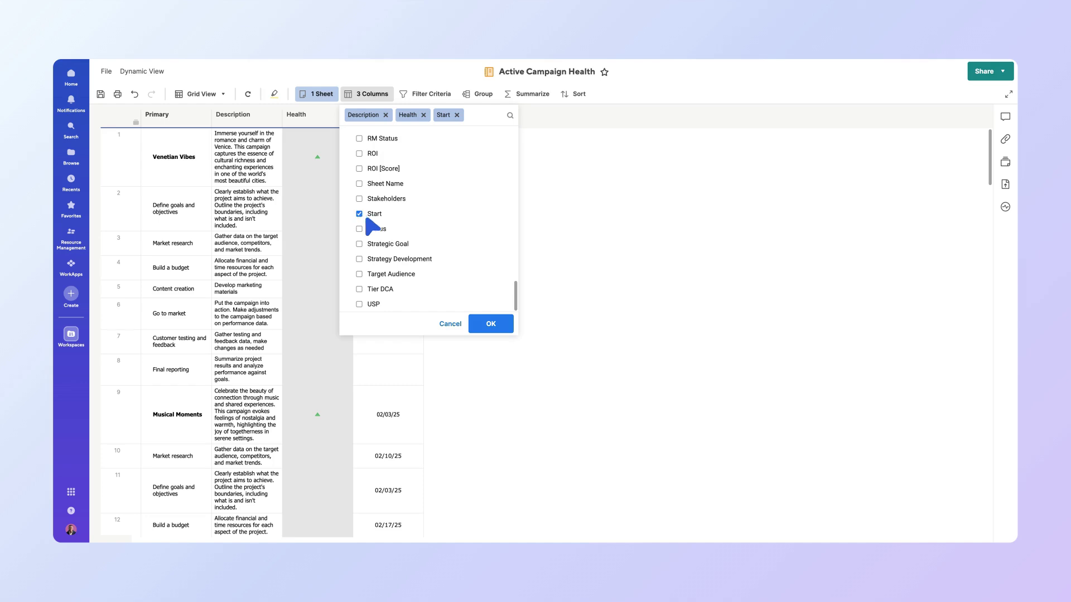
left_click(489, 324)
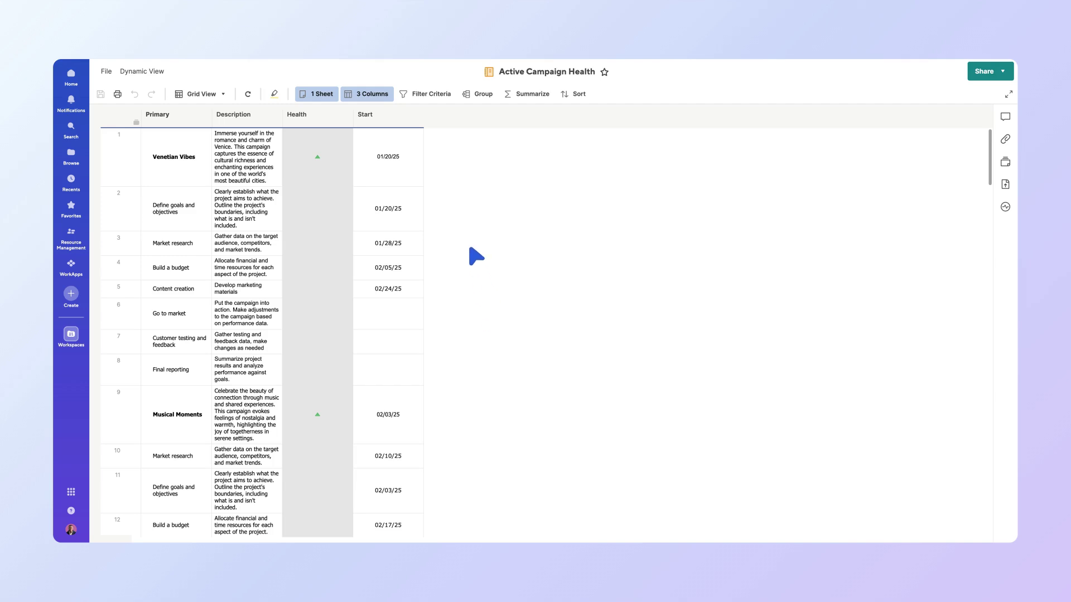
- Filter the report to rows where Status is one of: In Progress
left_click(430, 98)
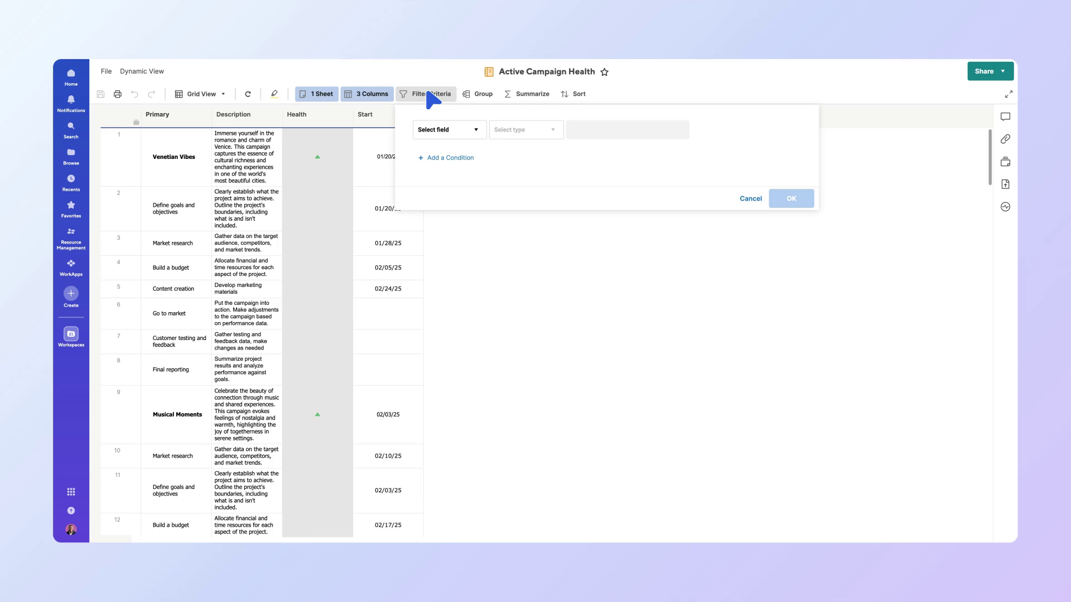
left_click(473, 131)
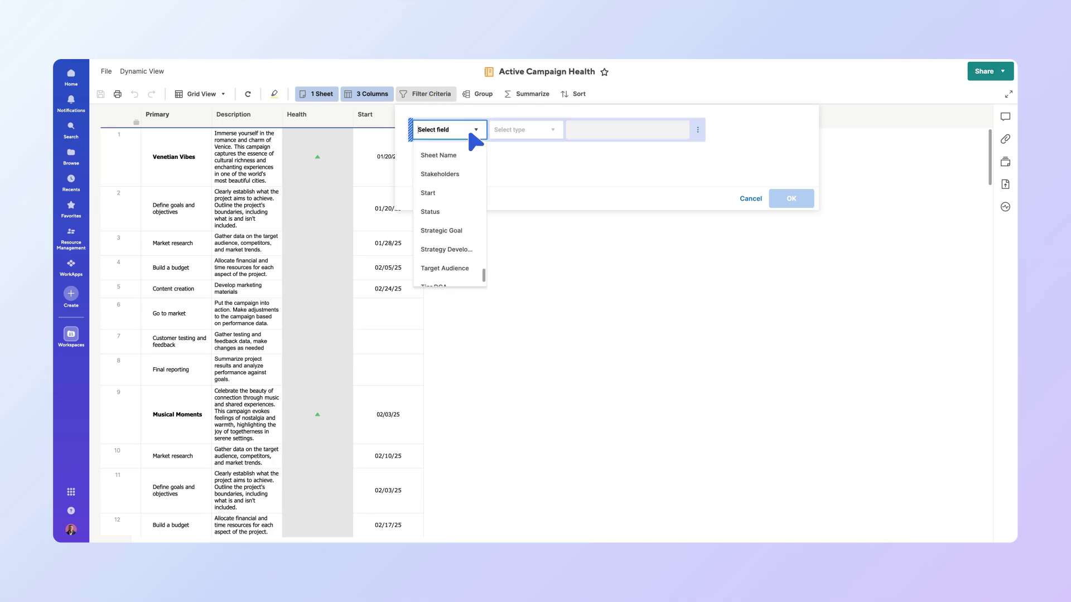
left_click(435, 211)
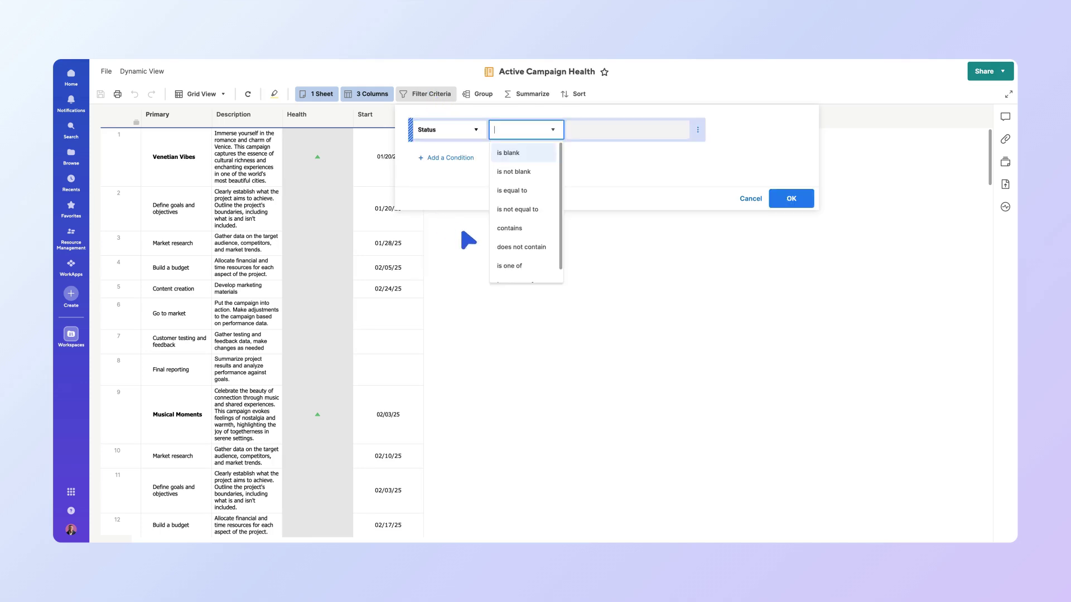
left_click(511, 264)
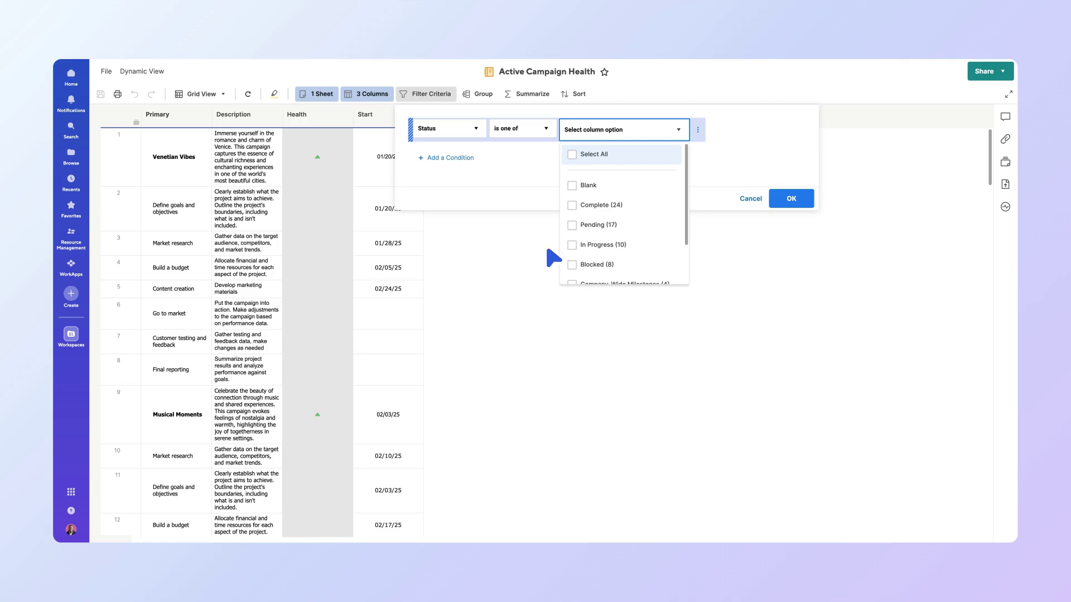
left_click(571, 245)
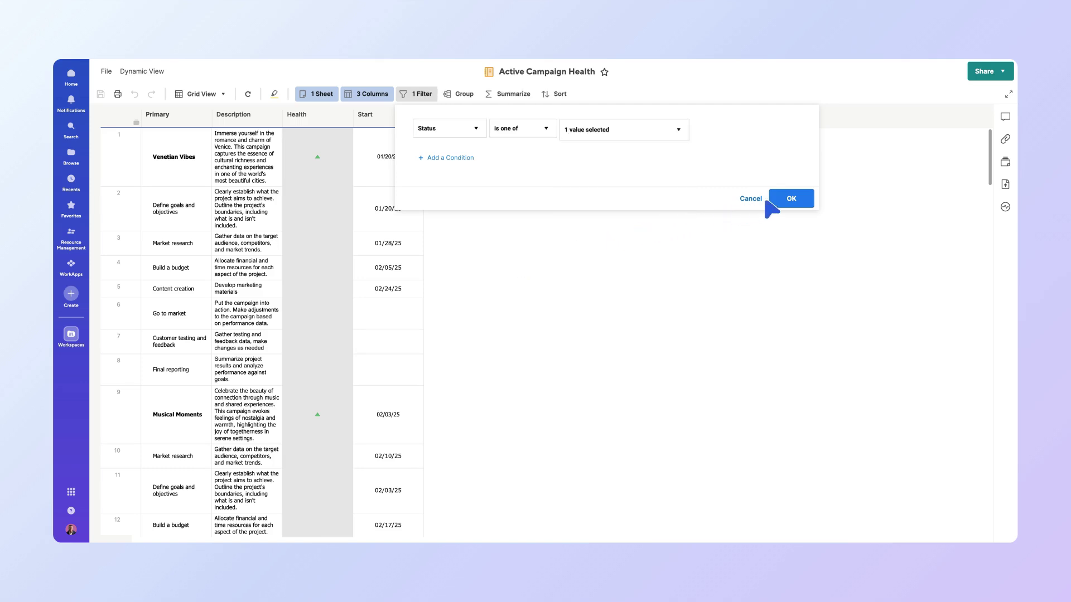
left_click(791, 199)
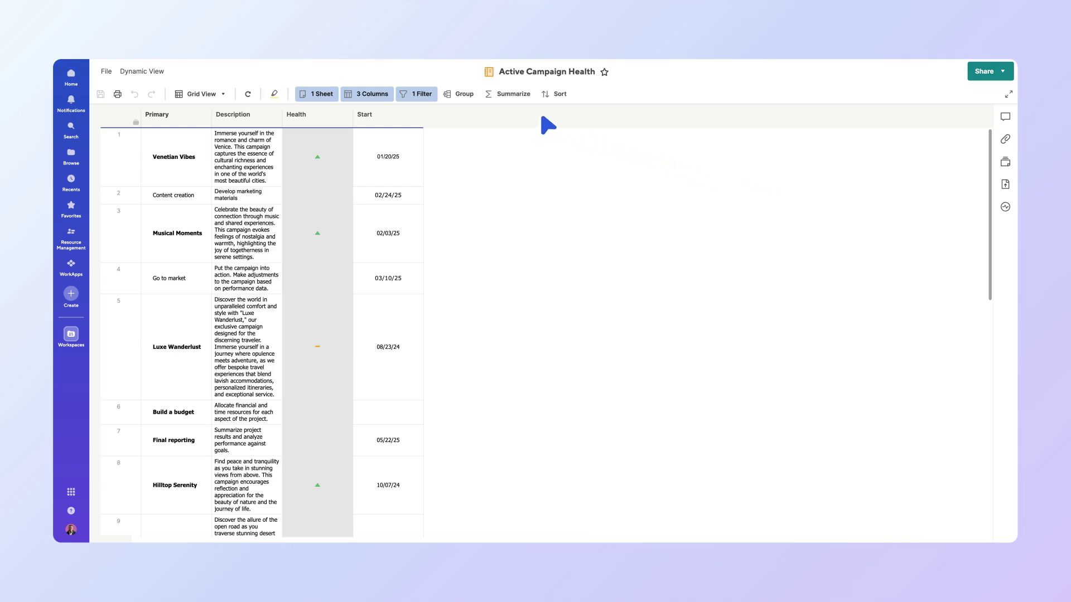
- Group the report's rows by the Owner column, sorted ascending
left_click(475, 102)
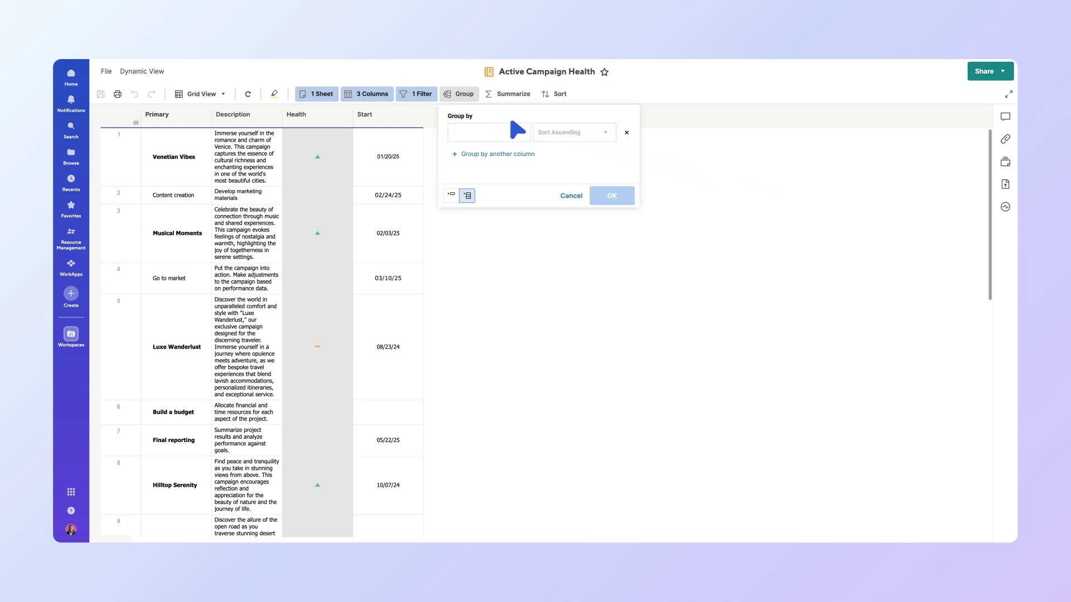
left_click(513, 130)
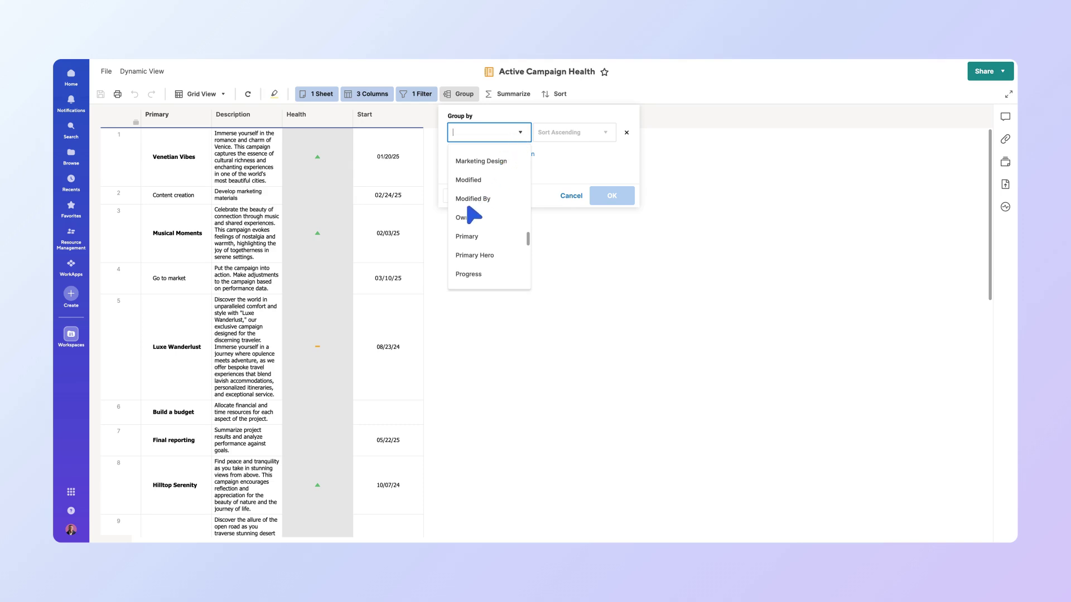
left_click(465, 216)
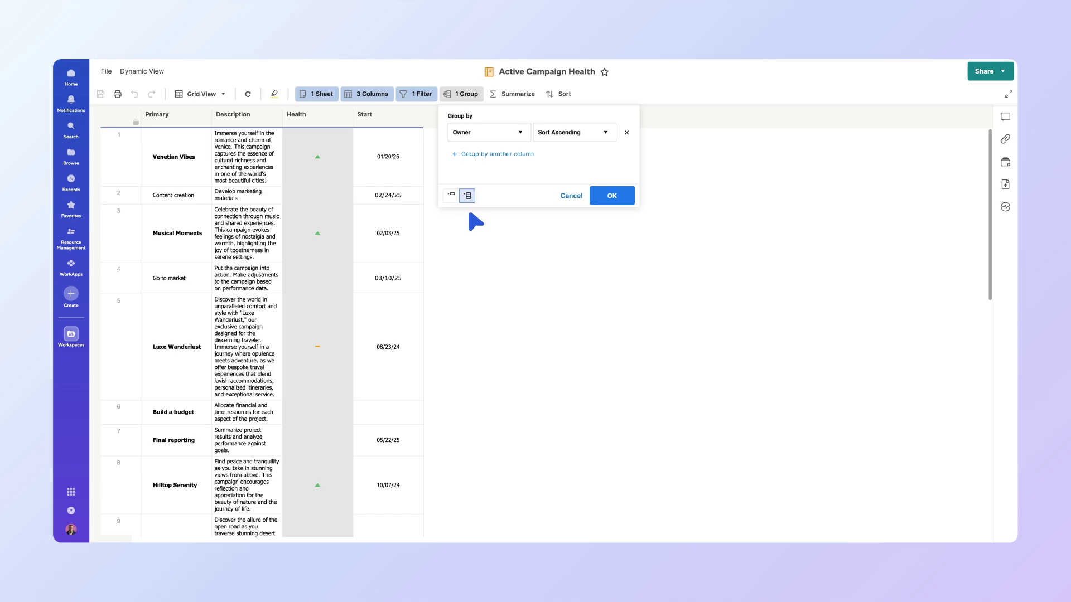
left_click(609, 195)
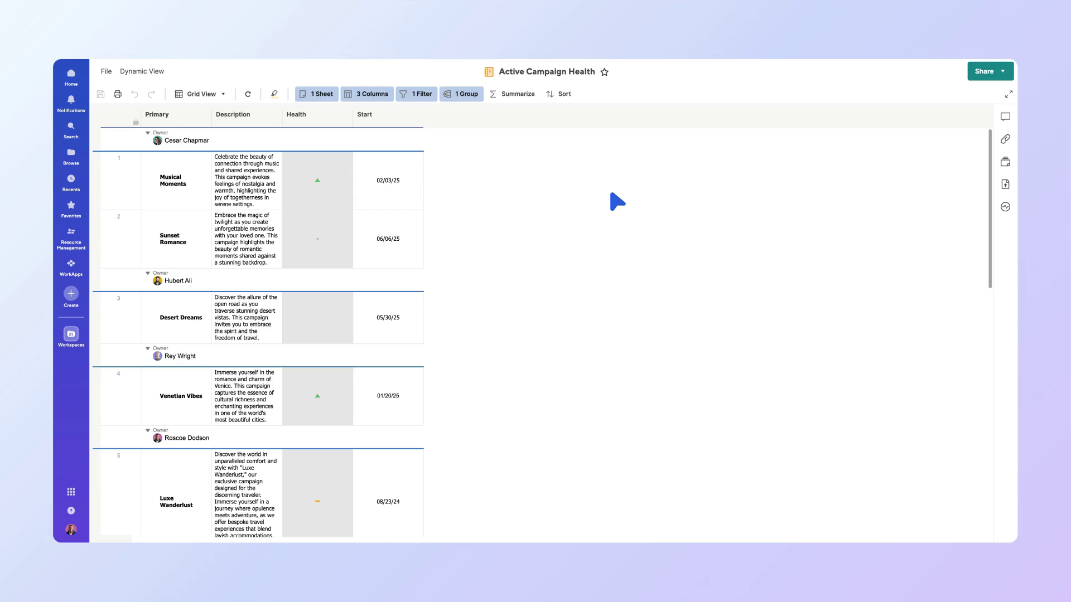
- Summarize the Start column with a Count for each owner group
left_click(524, 96)
left_click(561, 134)
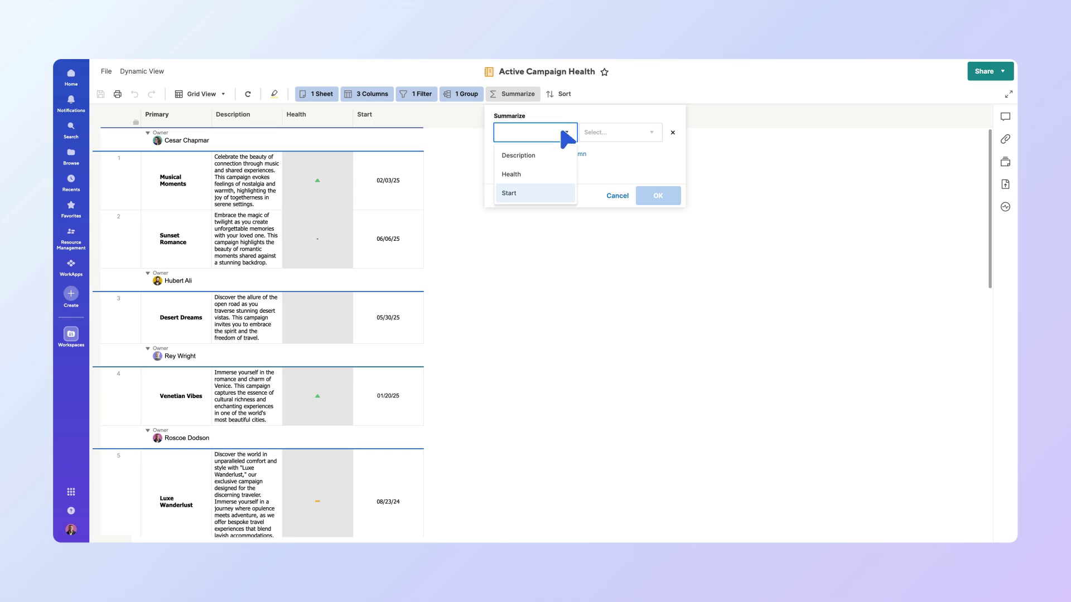
left_click(522, 192)
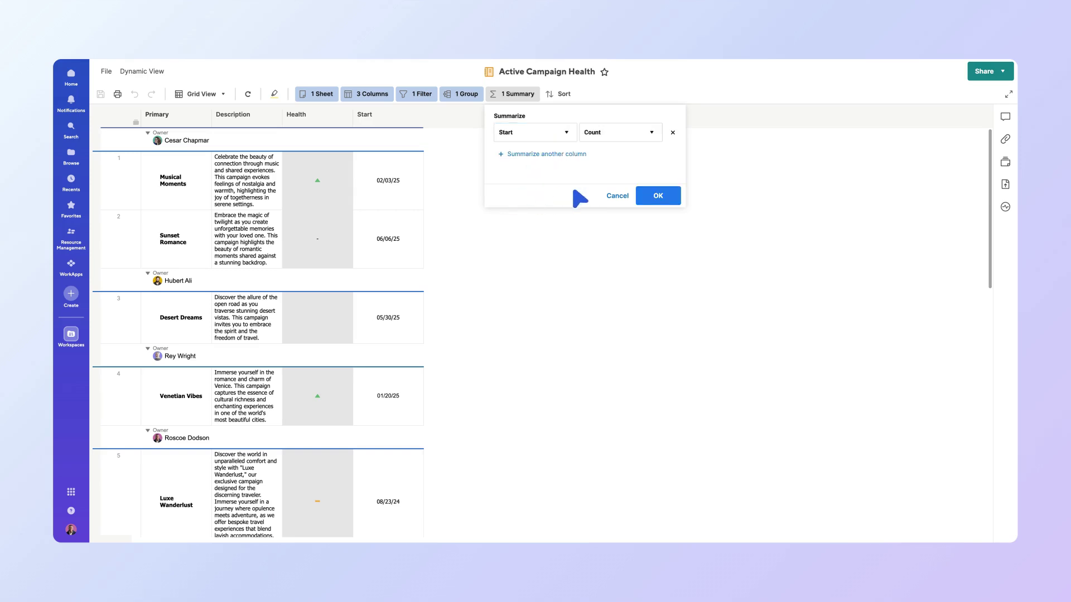
left_click(645, 196)
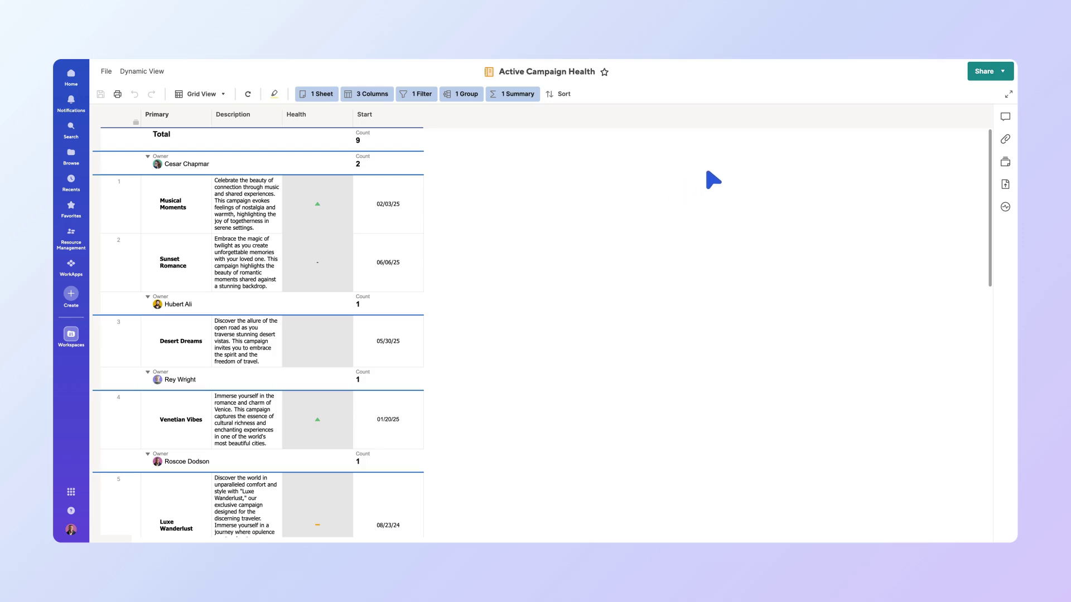
left_click(984, 72)
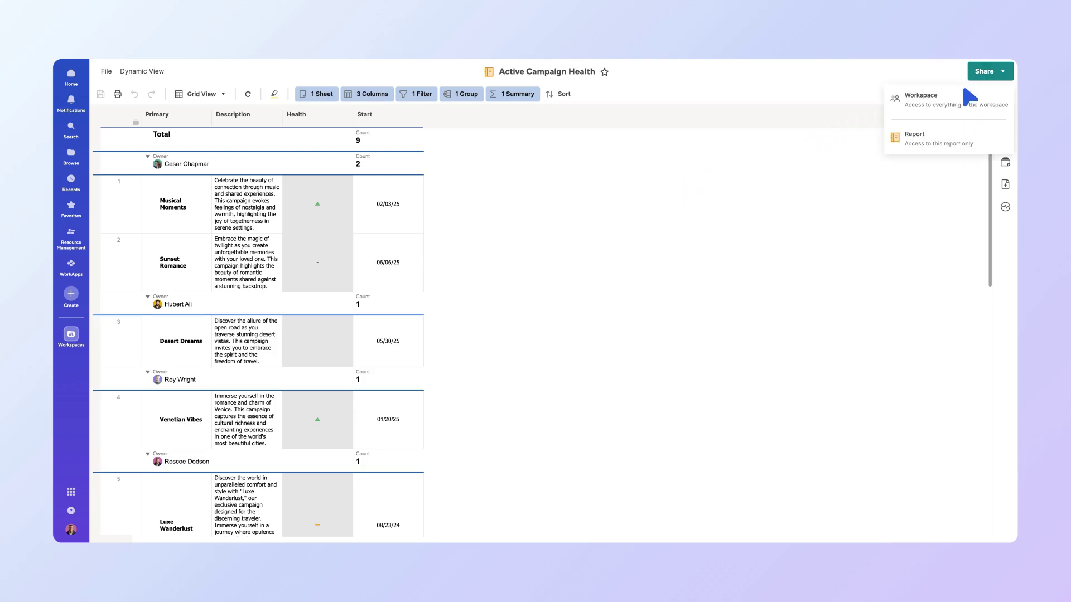
left_click(924, 139)
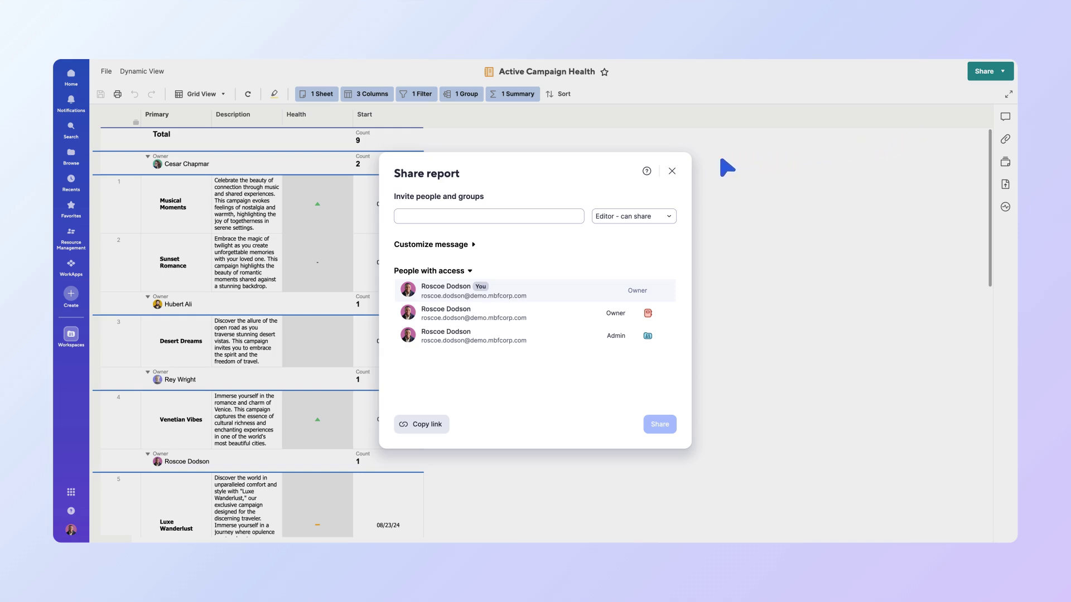
left_click(670, 164)
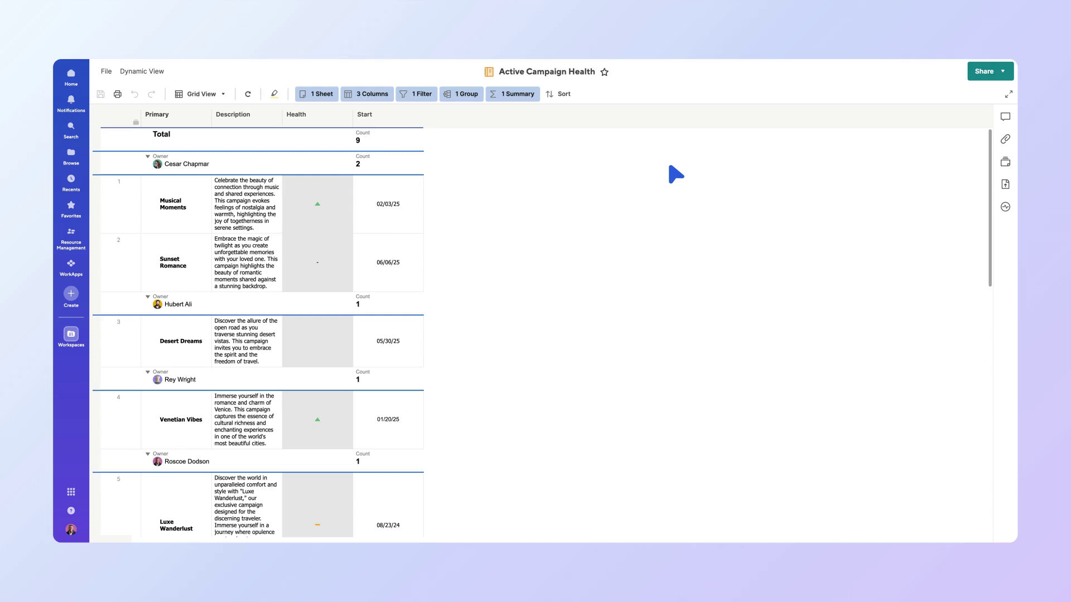